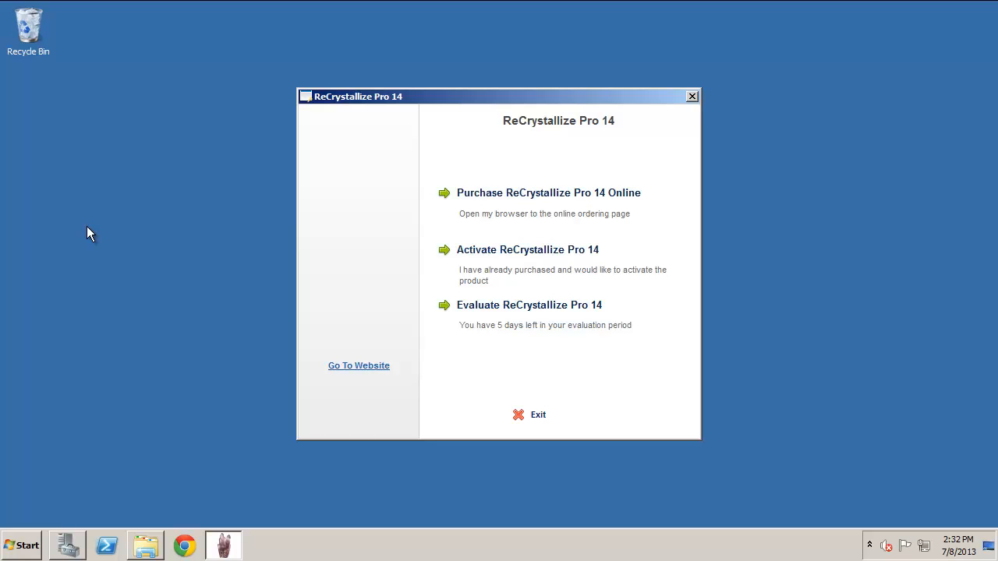
# Step: Activate ReCrystallize Pro 14 with the activation code and continue to the wizard's Welcome page
pyautogui.click(479, 266)
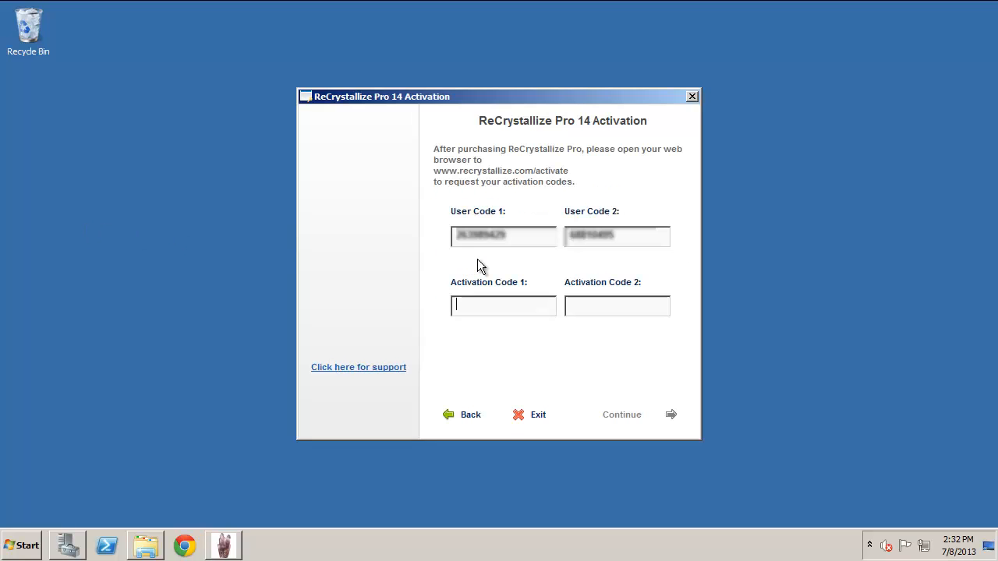
pyautogui.click(492, 308)
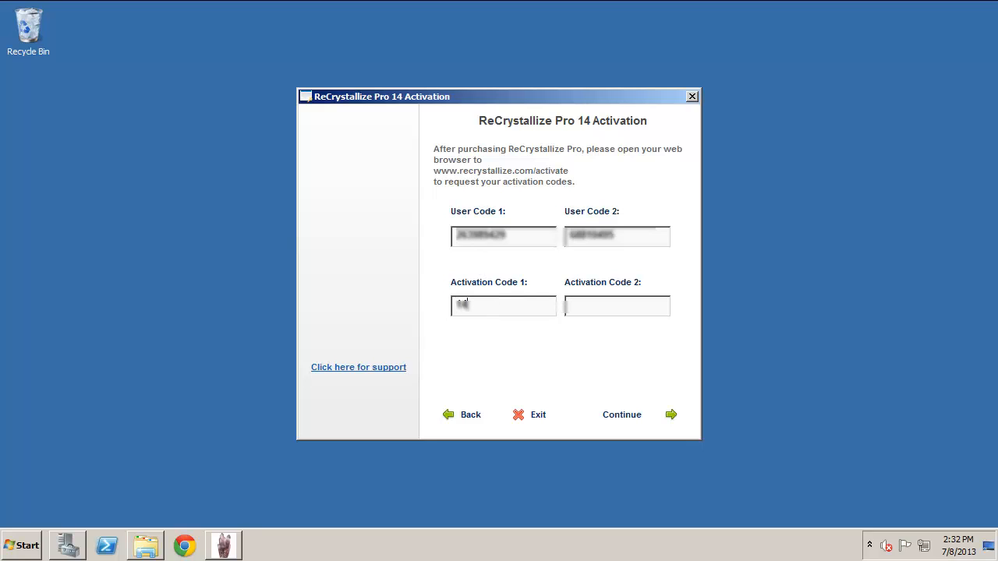
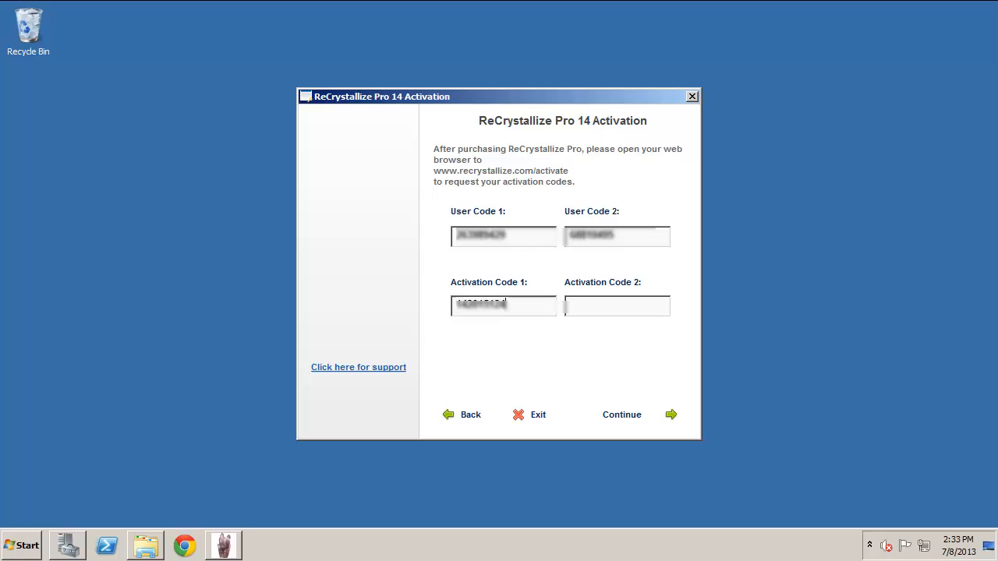
pyautogui.click(634, 416)
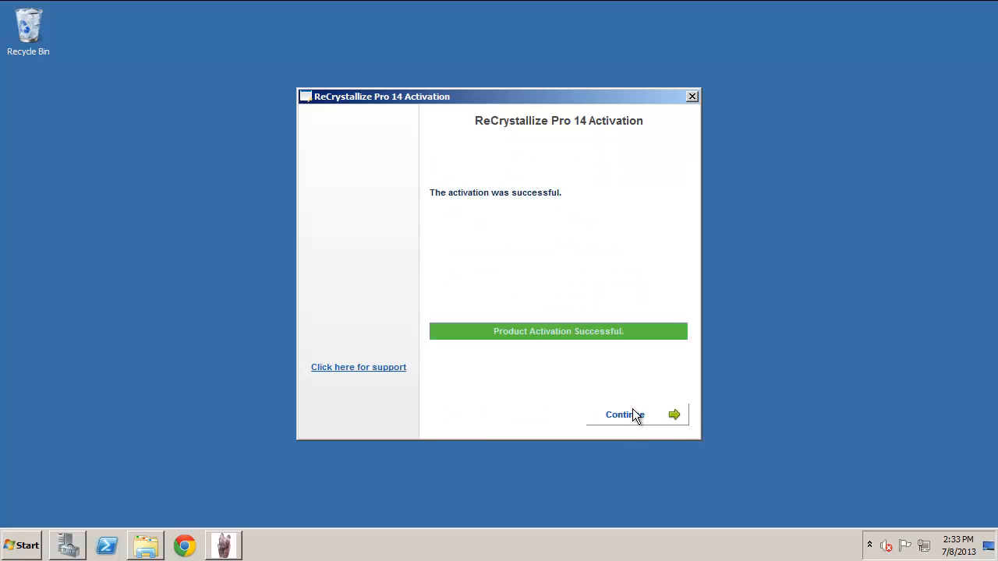
pyautogui.click(632, 414)
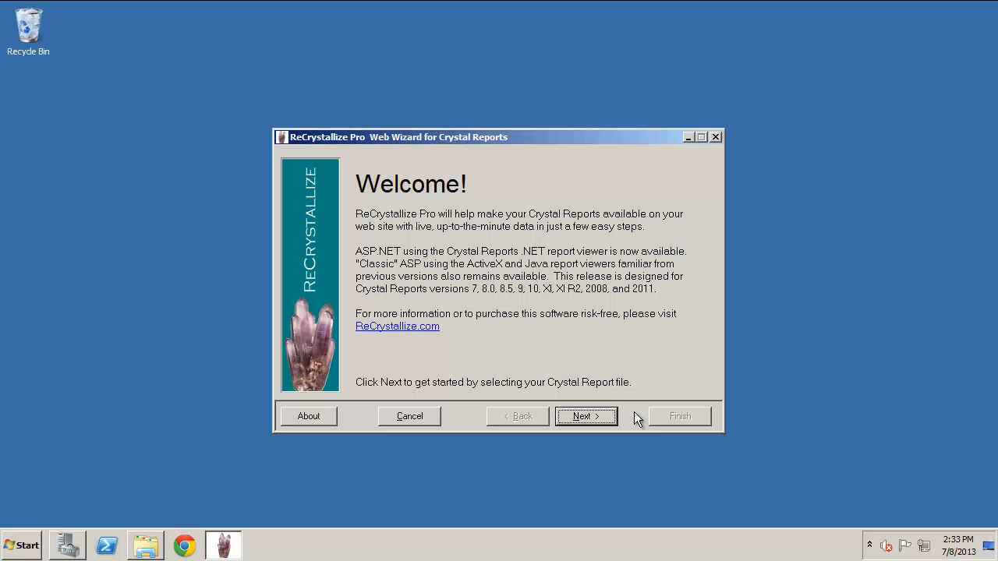
# Step: Choose InvoiceWithParameter.rpt, keeping ASP.NET with the .NET runtime and Dynamic data retrieval
pyautogui.click(589, 418)
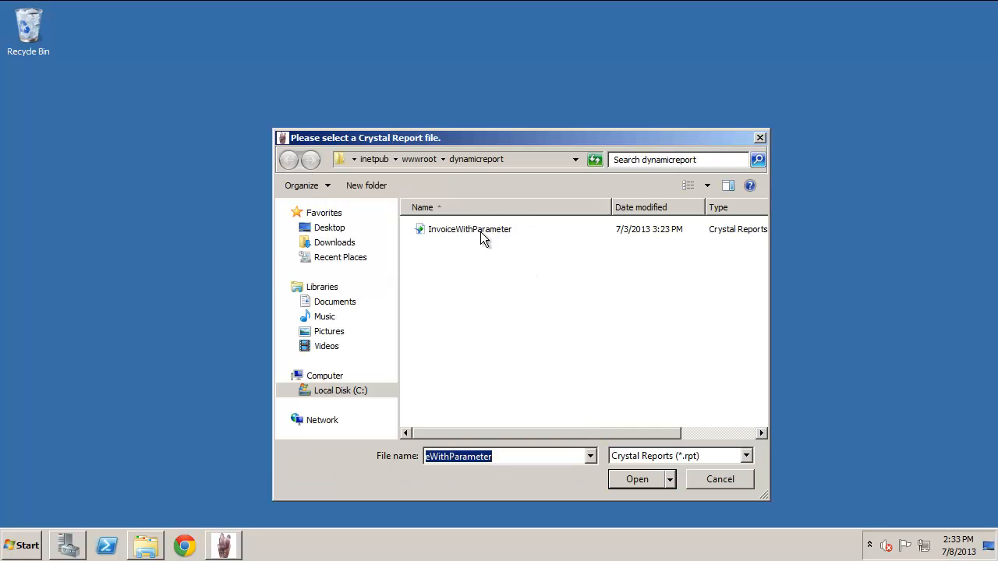
pyautogui.click(481, 231)
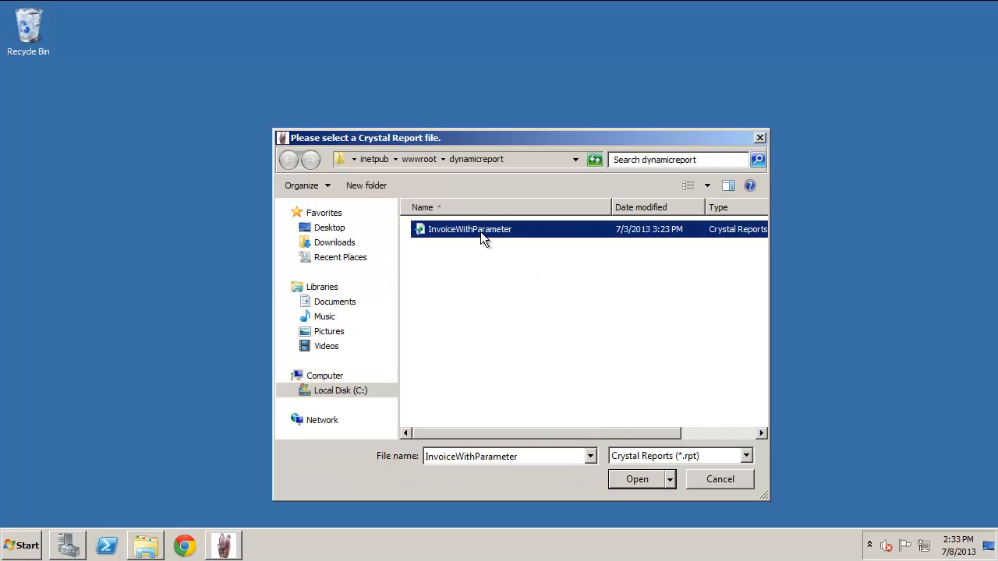
pyautogui.click(636, 479)
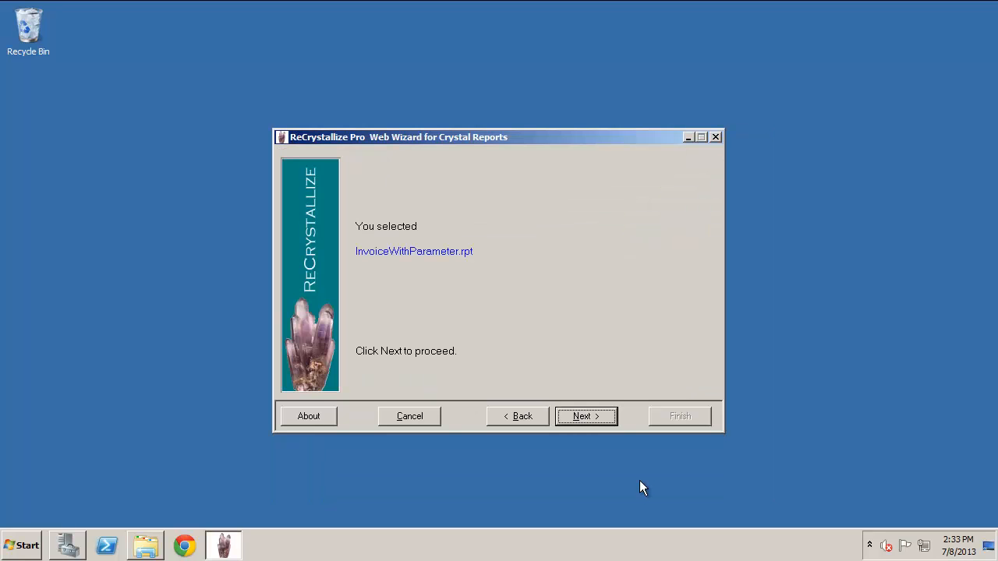
pyautogui.click(601, 420)
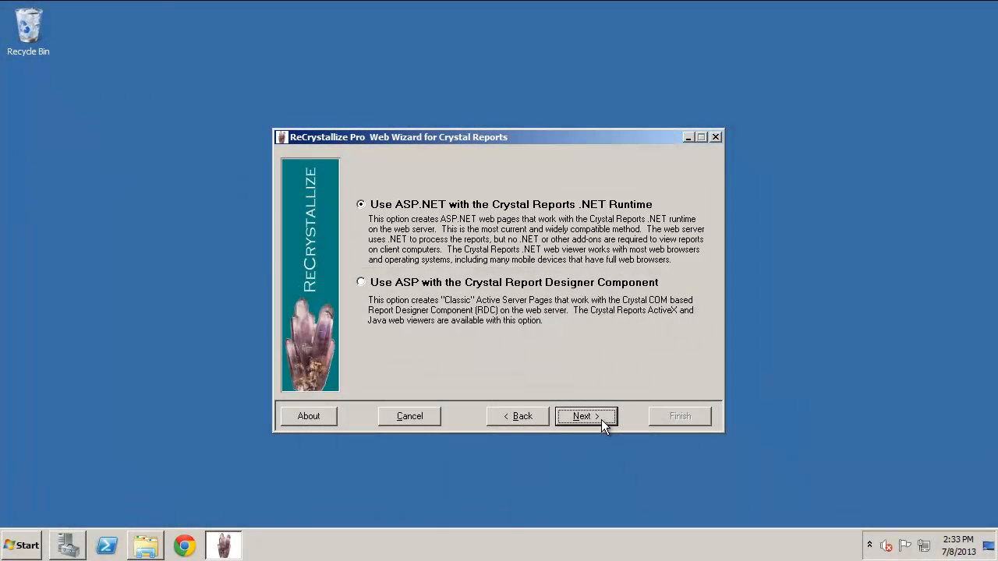
pyautogui.click(601, 419)
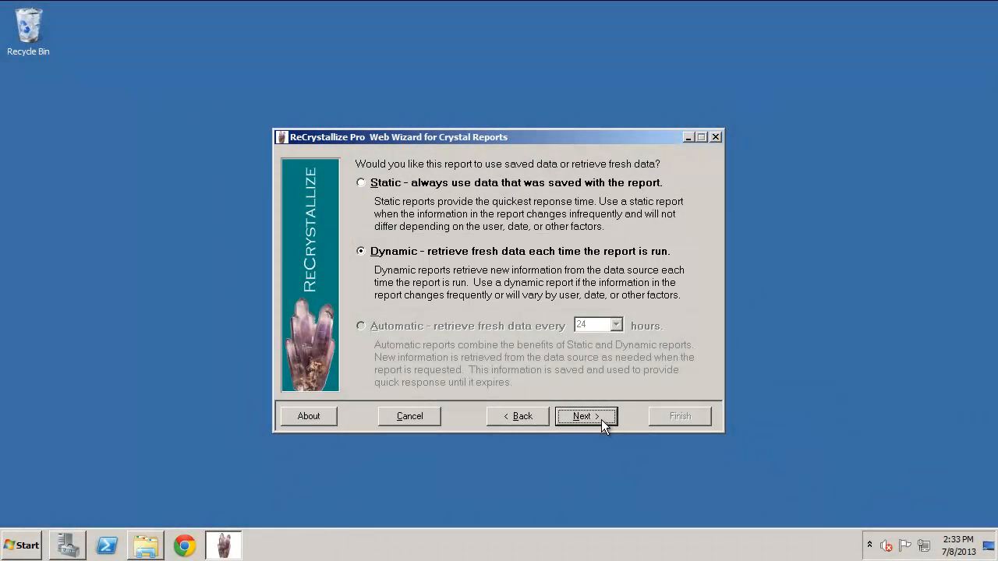
pyautogui.click(601, 419)
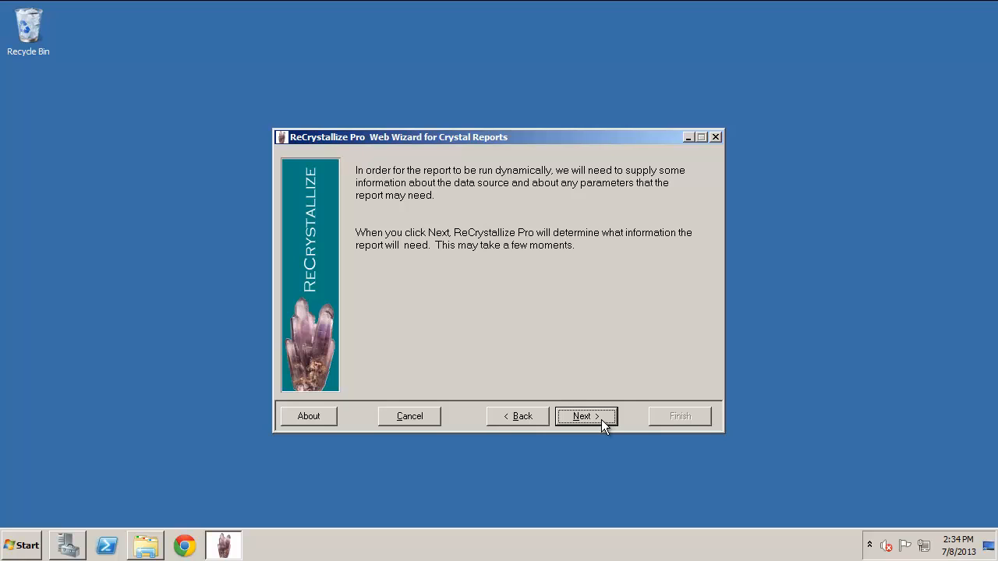
# Step: Let the wizard scan the report, then enter the AdventureWorks database password
pyautogui.click(601, 419)
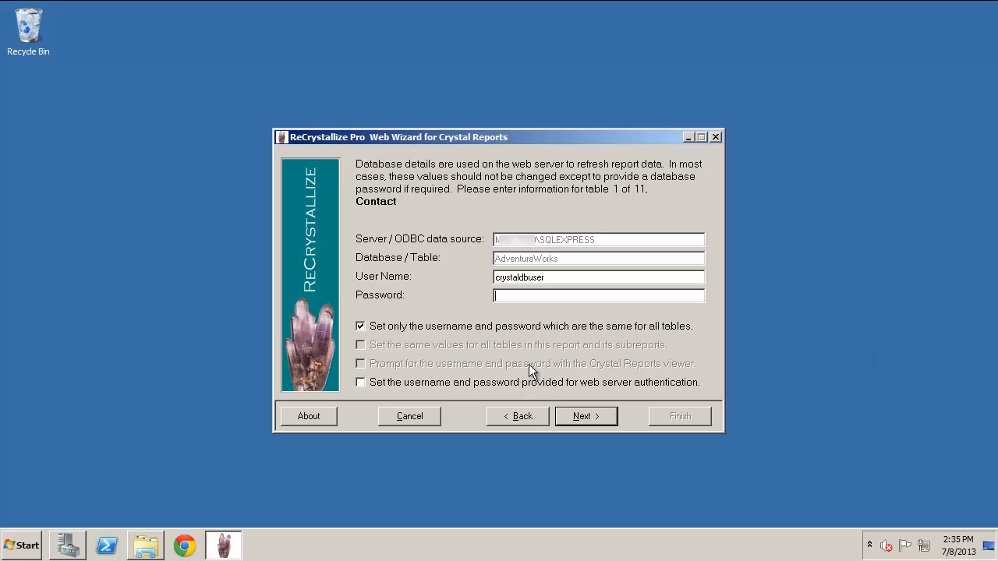
pyautogui.click(541, 296)
# Step: Accept the database login and move on to the CustomerLastName parameter page
pyautogui.click(594, 421)
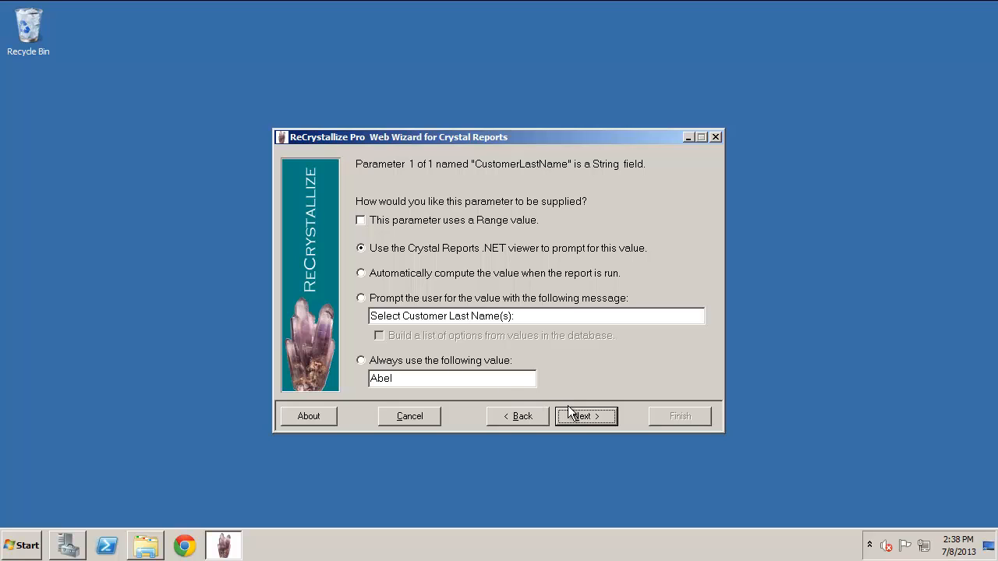
# Step: Keep the .NET viewer prompting for CustomerLastName and skip the run-time selection formula
pyautogui.click(592, 419)
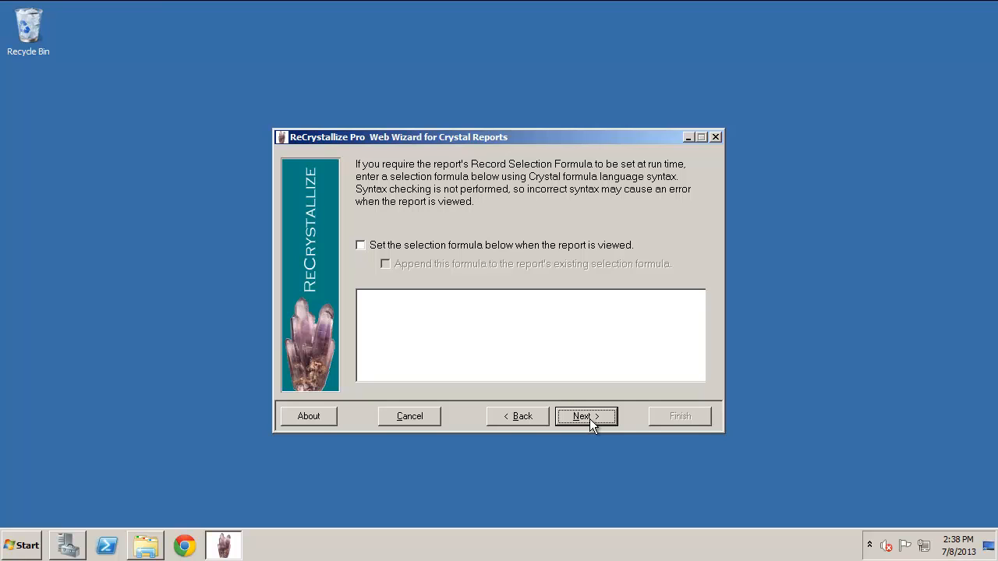
pyautogui.click(589, 418)
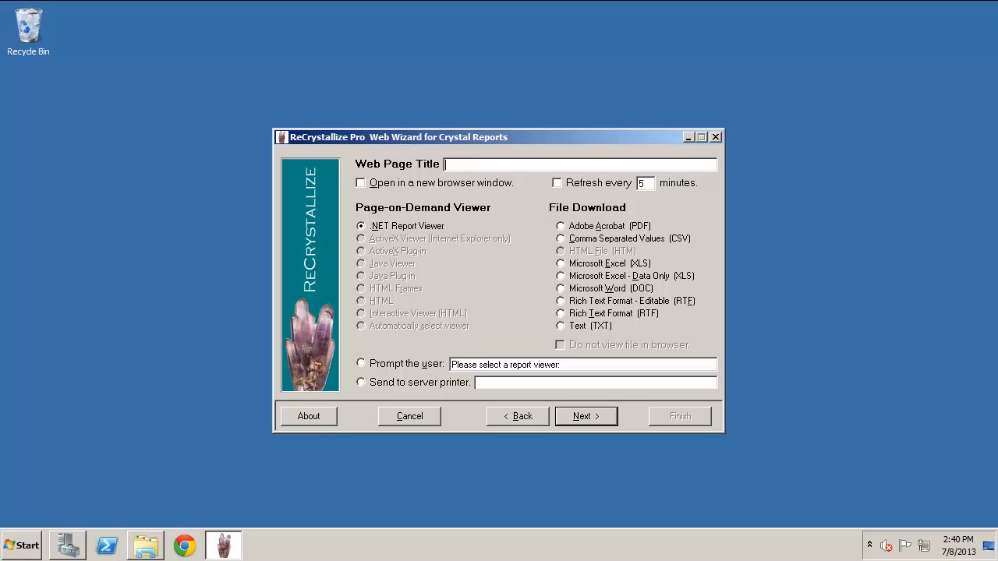
# Step: Title the web page 'AdventureWorks Invoice Dynamic Report' and accept the .NET Report Viewer defaults
pyautogui.click(530, 169)
pyautogui.write('AdventureWorks Invoice Dynamic Report')
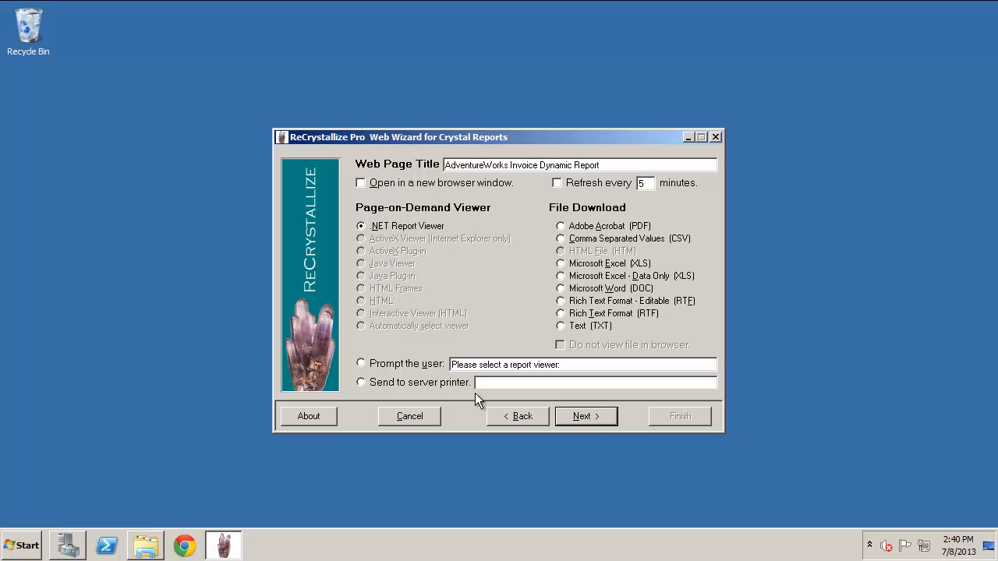
pyautogui.click(579, 416)
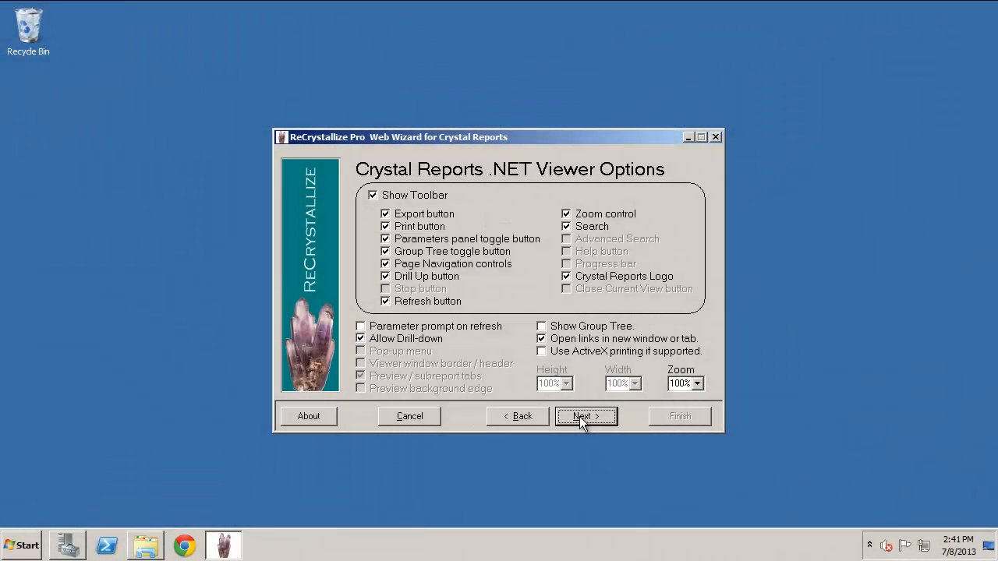
pyautogui.click(579, 417)
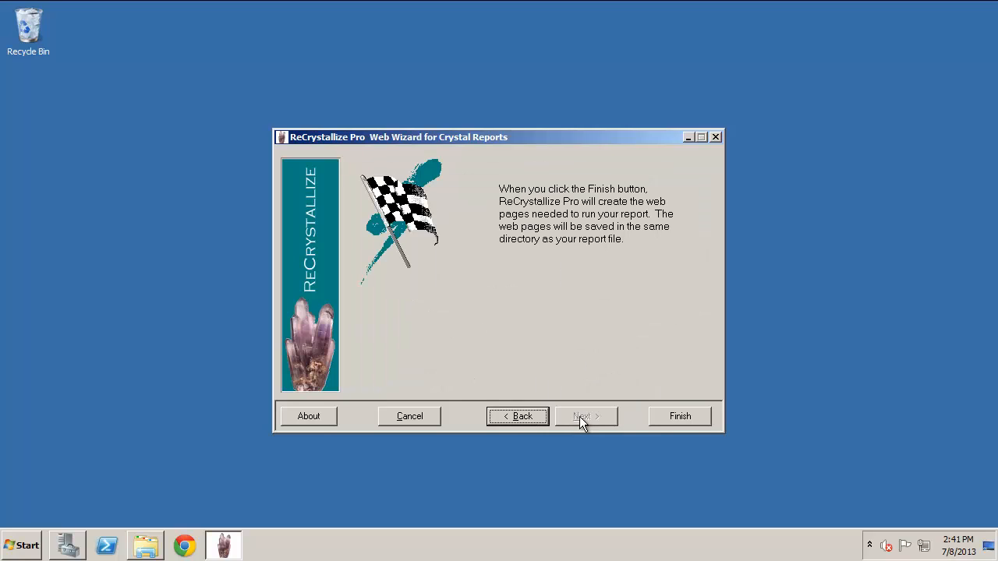
# Step: Generate the web pages and copy the file name InvoiceWithParameter-dynamic.aspx
pyautogui.click(688, 415)
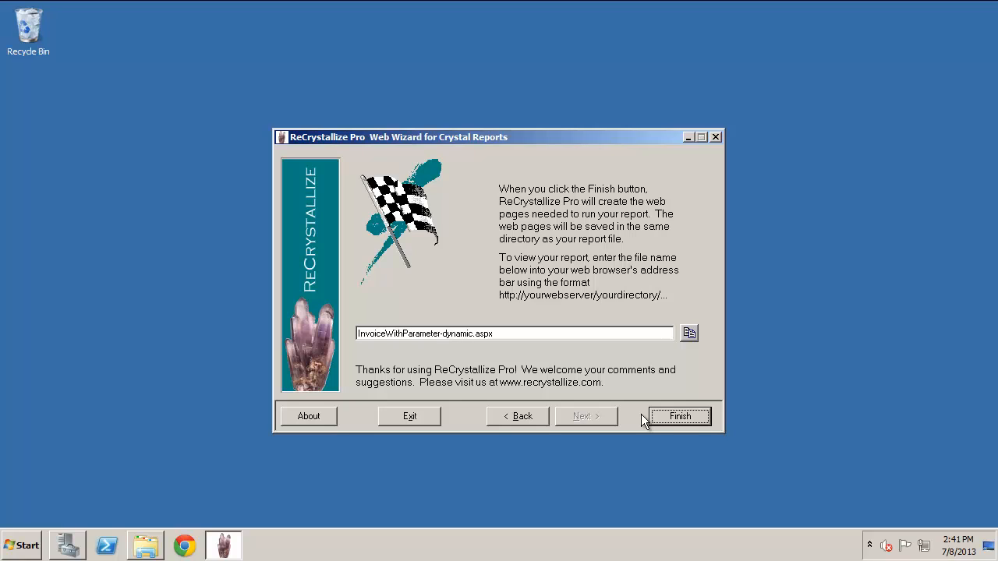
pyautogui.click(688, 333)
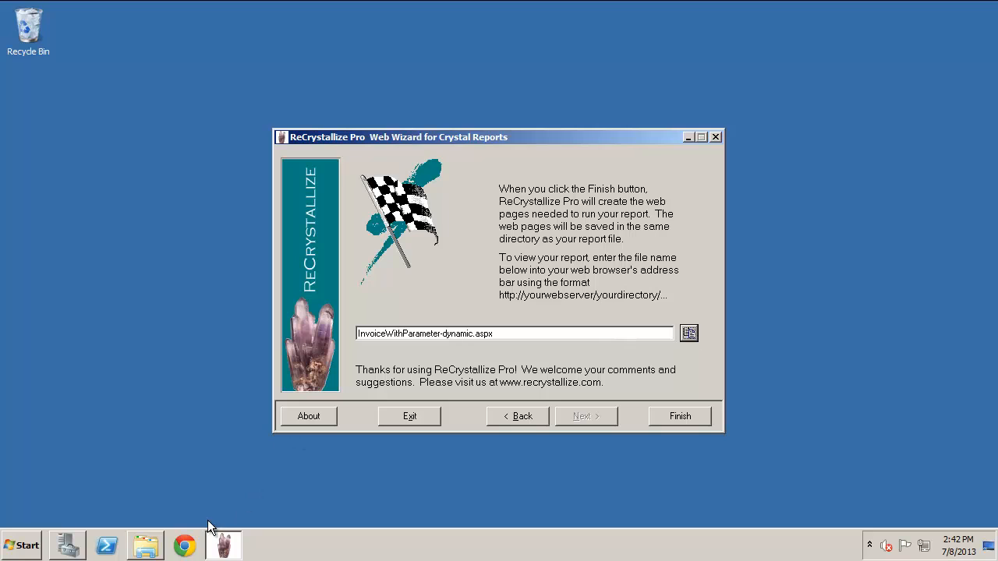
pyautogui.click(144, 545)
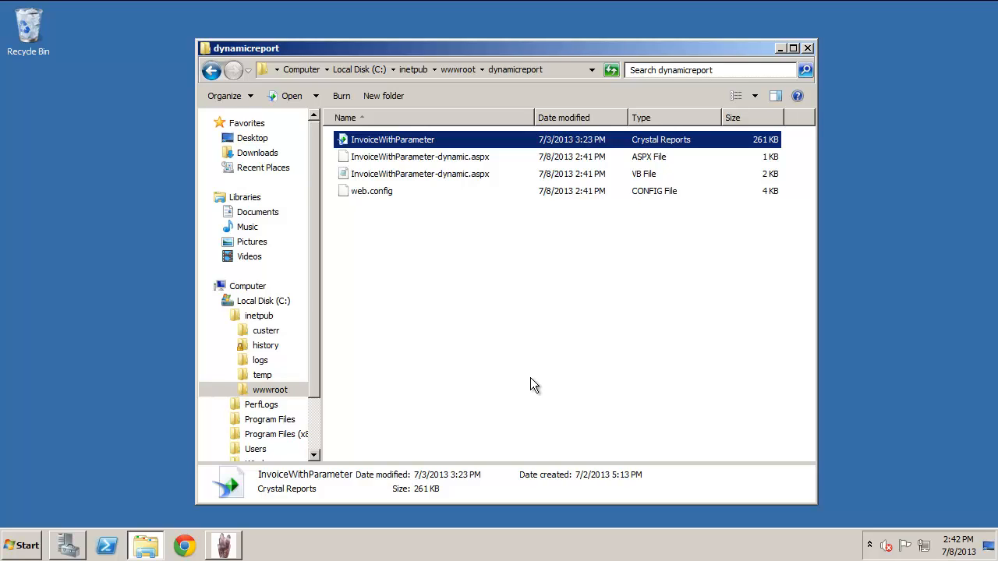
pyautogui.click(780, 49)
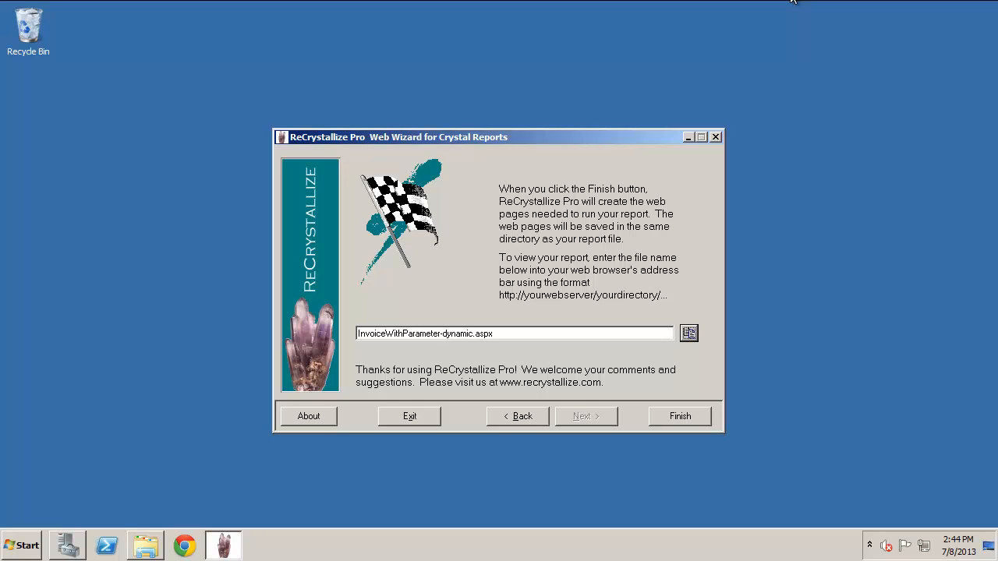
pyautogui.click(187, 548)
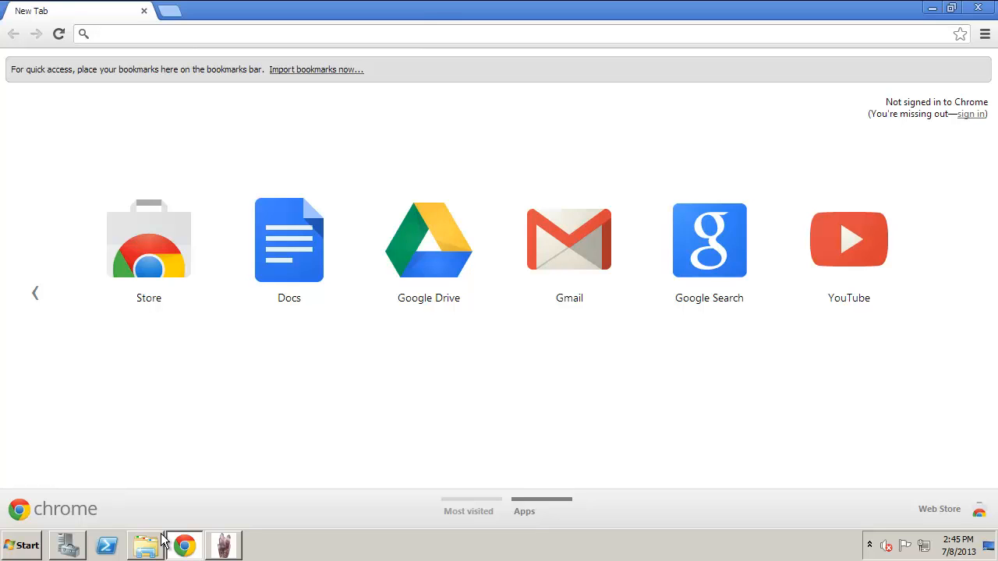
pyautogui.write('htt')
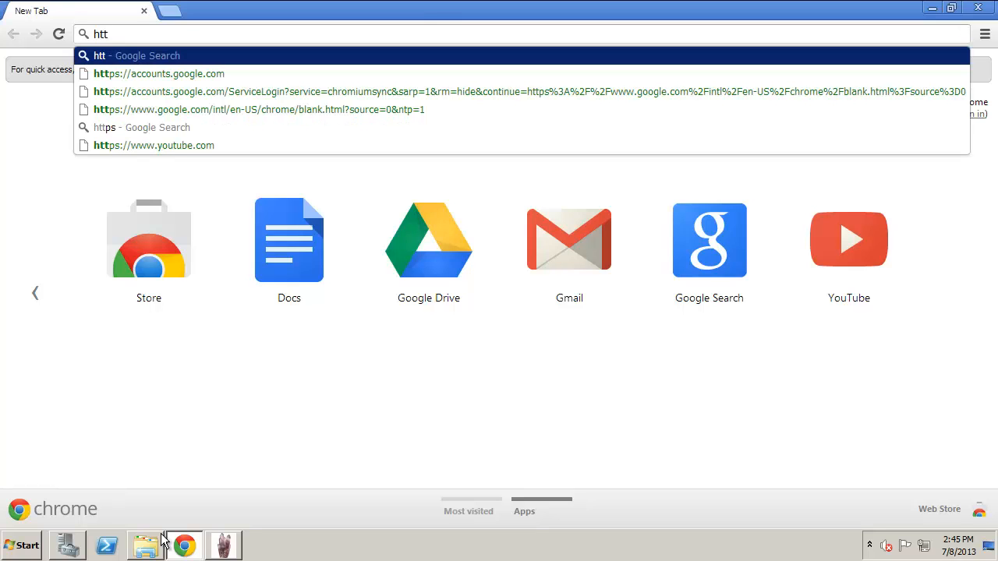
pyautogui.write('p://lo')
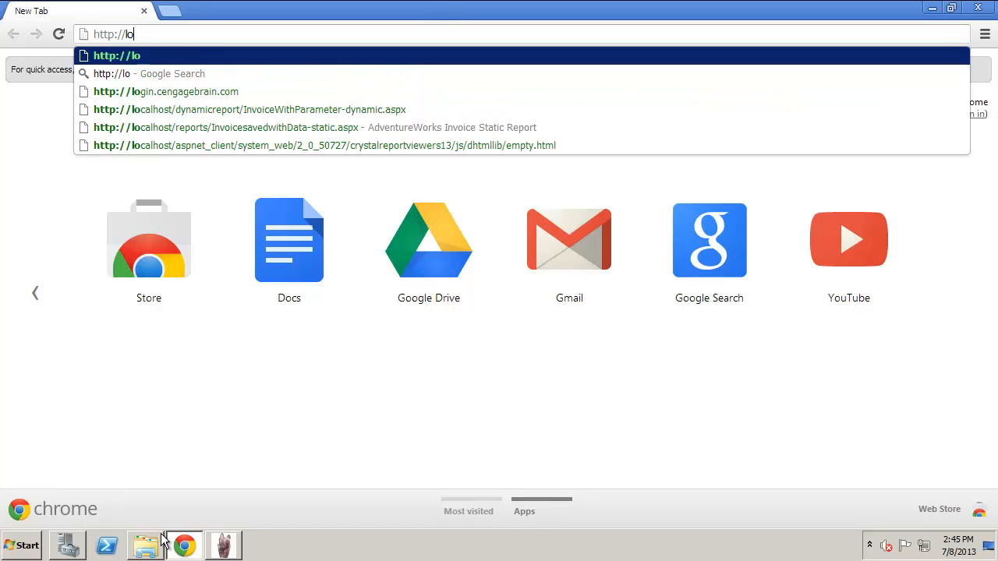
pyautogui.write('calhost/dy')
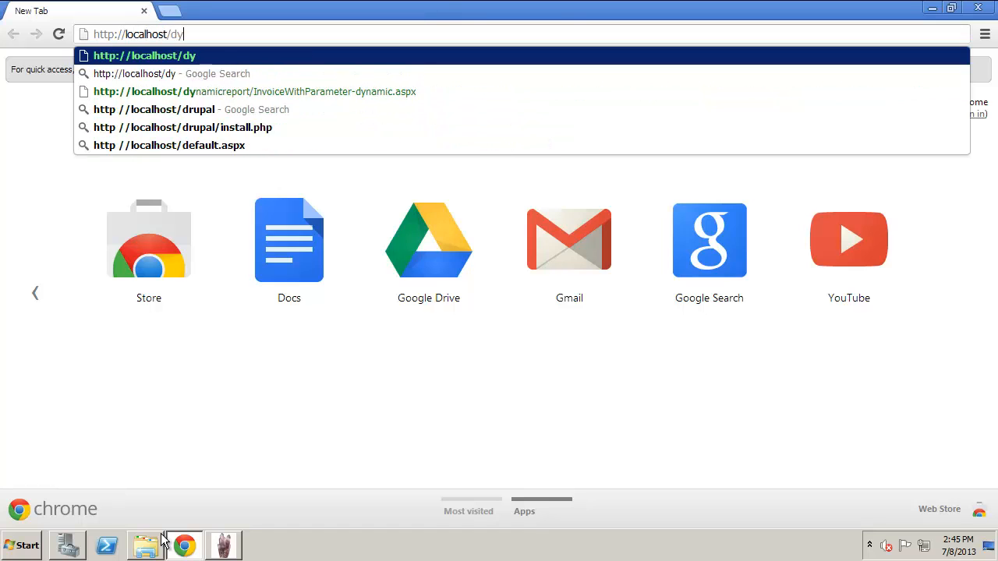
pyautogui.write('namicrepot')
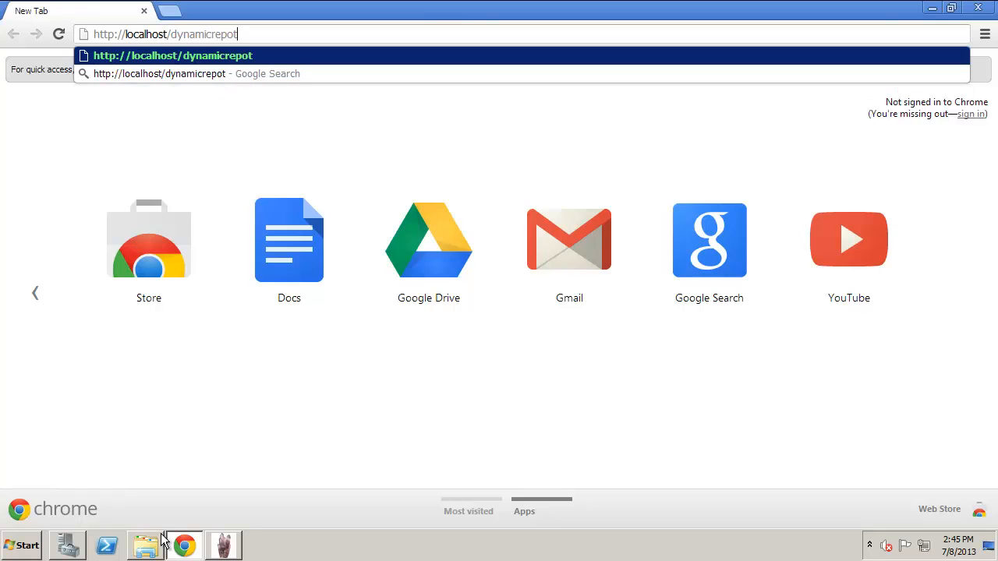
pyautogui.press('BackSpace')
pyautogui.write('rt/')
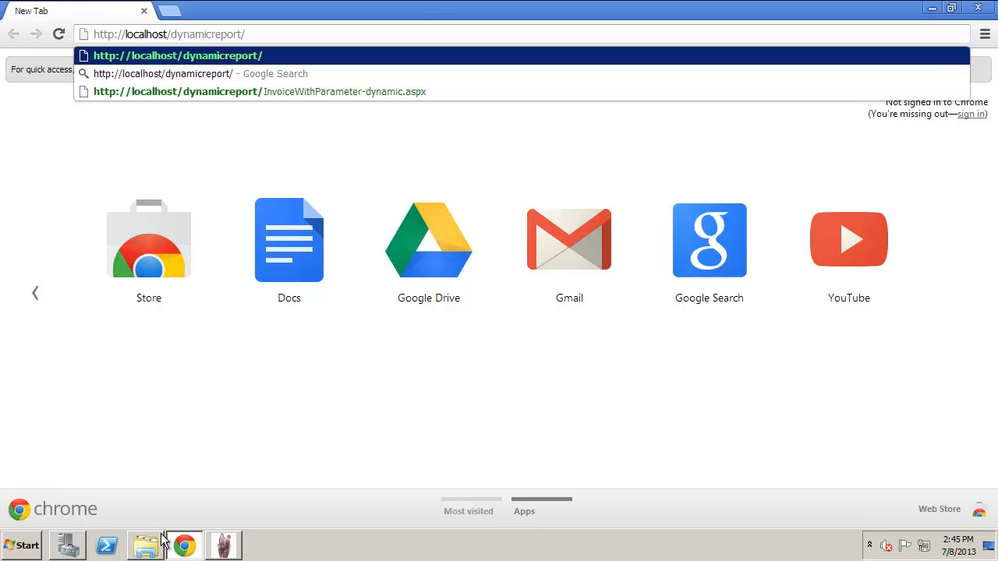
pyautogui.rightClick(282, 36)
pyautogui.click(329, 126)
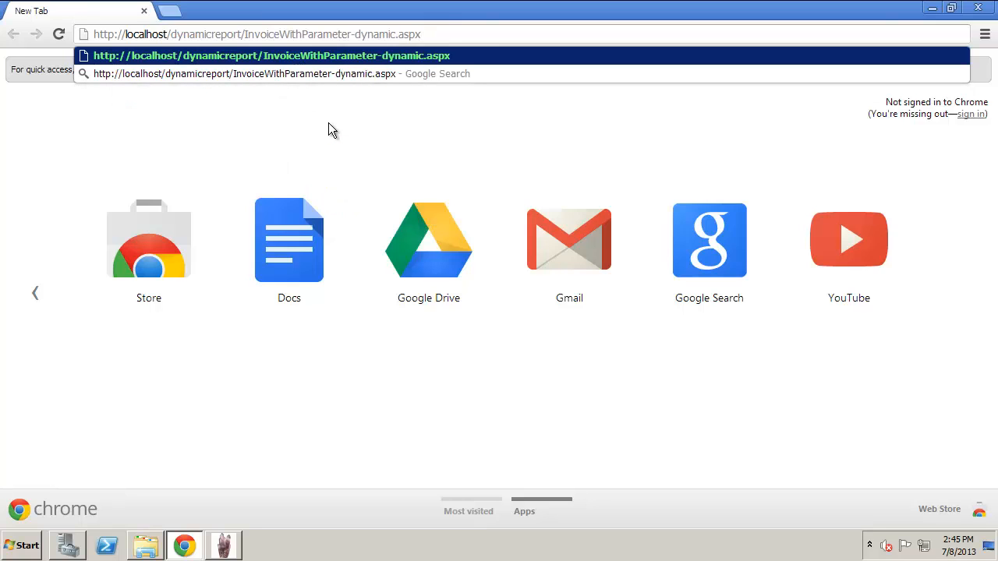
pyautogui.press('Return')
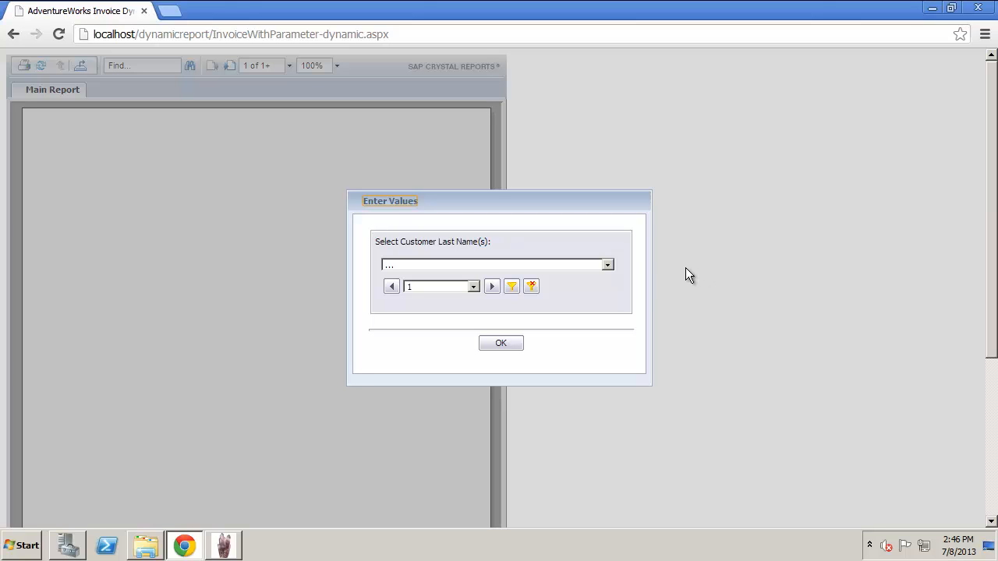
# Step: Pick a customer last name in the Enter Values prompt and run the report
pyautogui.click(609, 265)
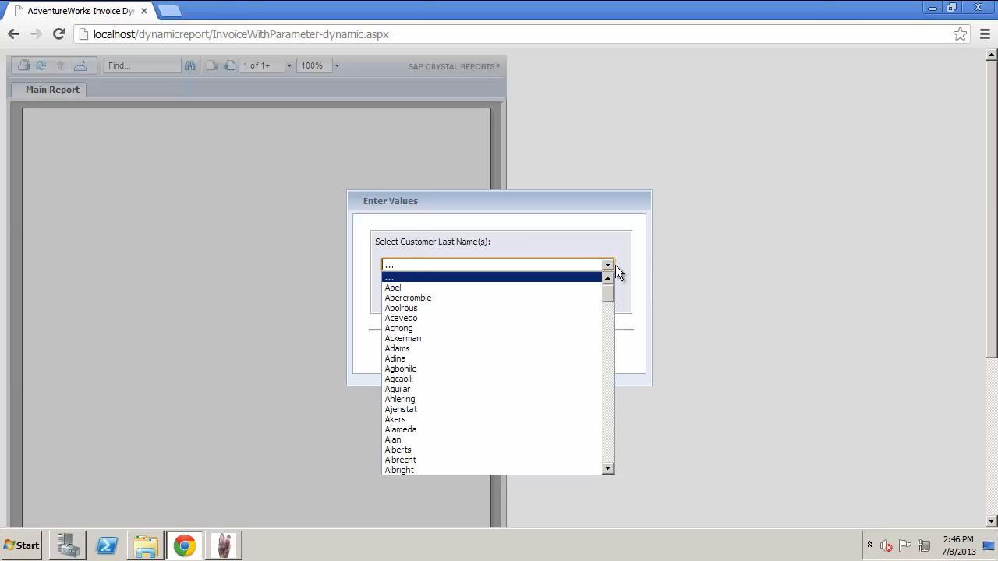
pyautogui.click(531, 339)
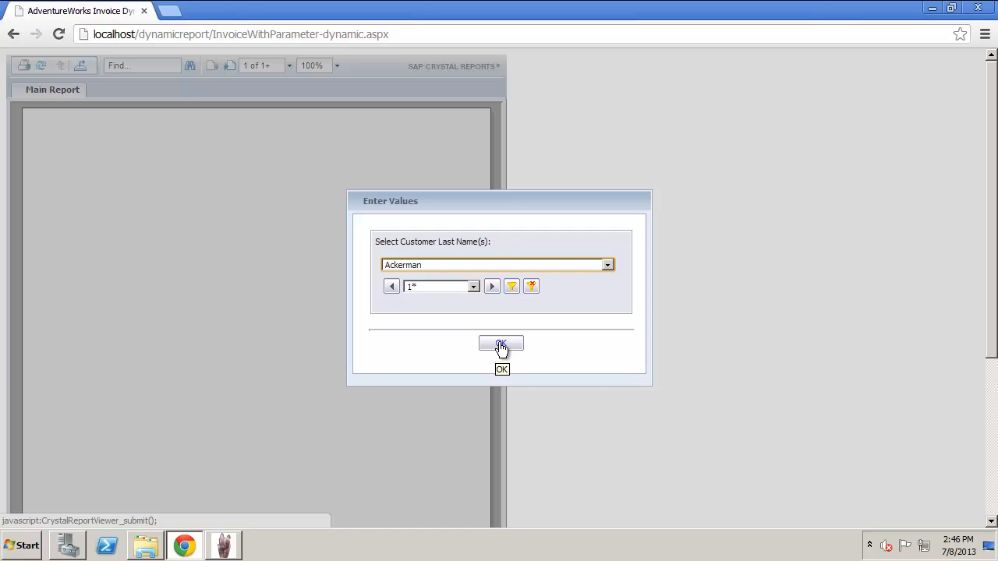
pyautogui.click(501, 345)
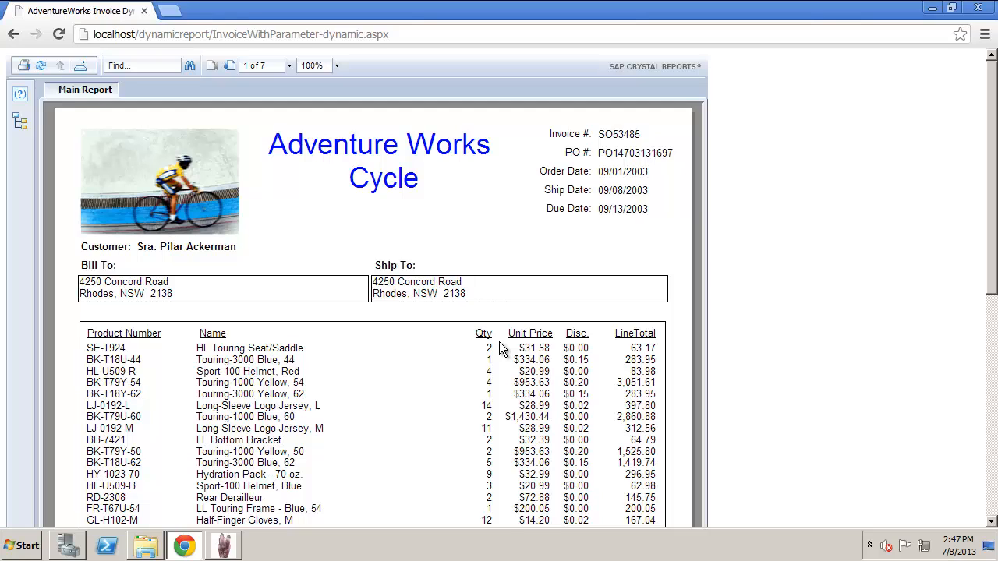
# Step: Page forward to page 5 of 7 and show the parameter panel
pyautogui.click(230, 69)
pyautogui.click(230, 68)
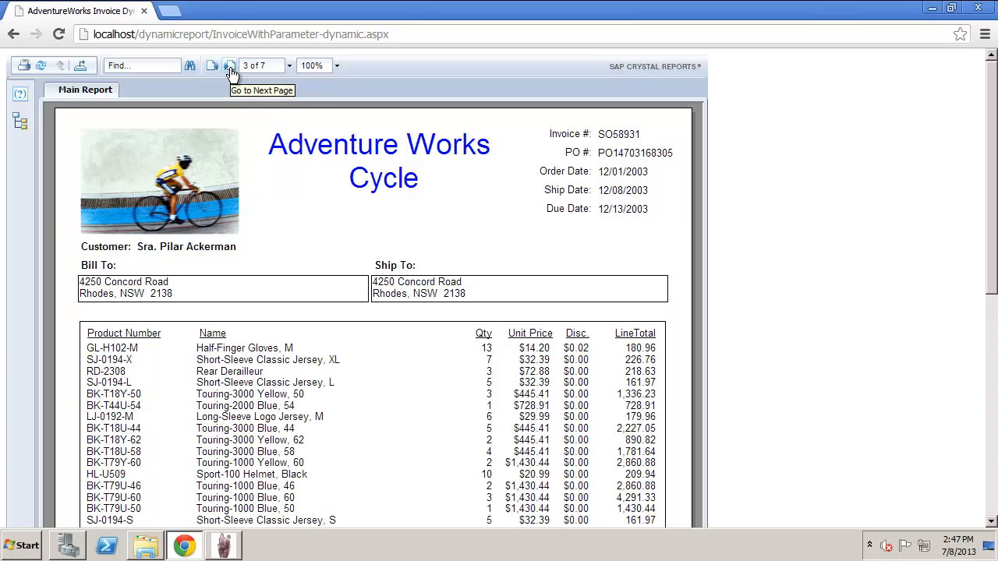
pyautogui.click(230, 69)
pyautogui.click(230, 68)
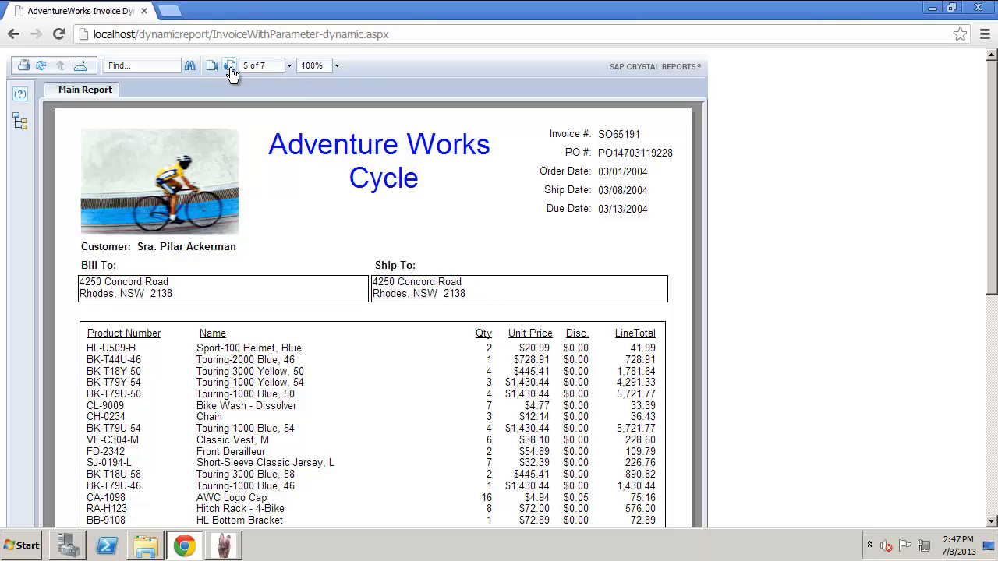
pyautogui.click(26, 95)
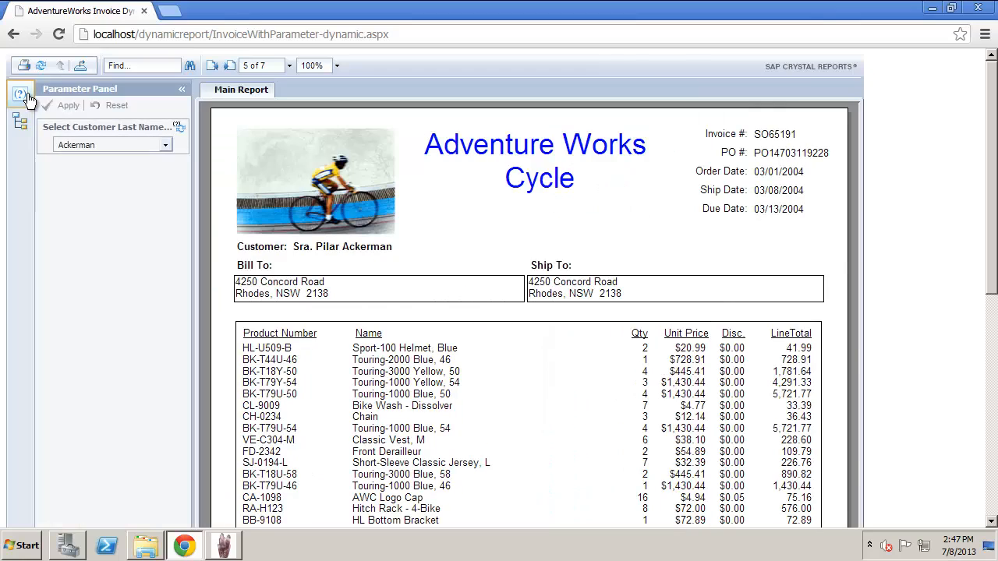
# Step: Pick a different customer last name in the parameter dropdown and apply it to the invoice report
pyautogui.click(166, 146)
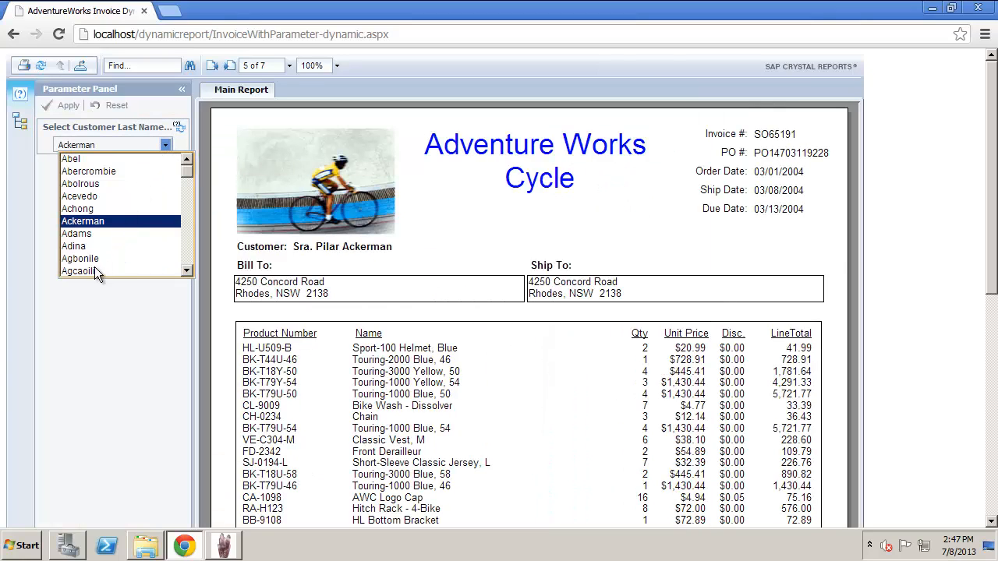
pyautogui.click(187, 251)
pyautogui.click(187, 251)
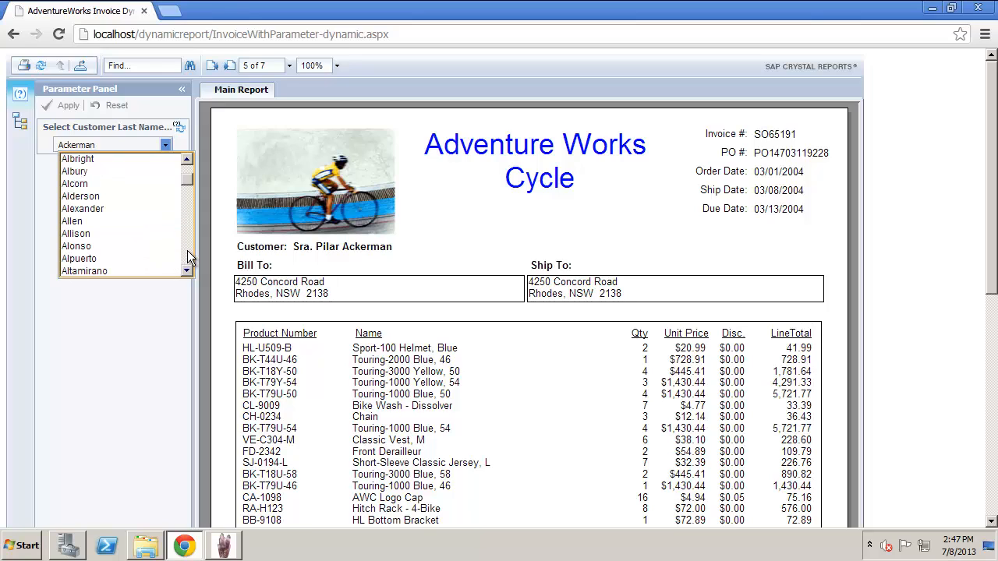
pyautogui.click(187, 250)
pyautogui.click(187, 250)
pyautogui.click(186, 249)
pyautogui.click(186, 249)
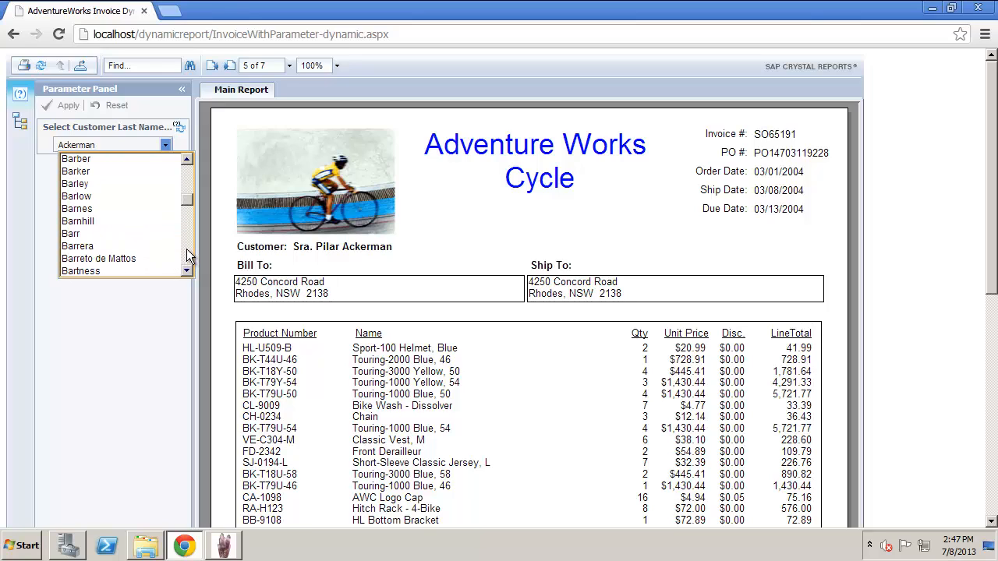
pyautogui.click(187, 249)
pyautogui.click(186, 248)
pyautogui.click(186, 249)
pyautogui.click(186, 249)
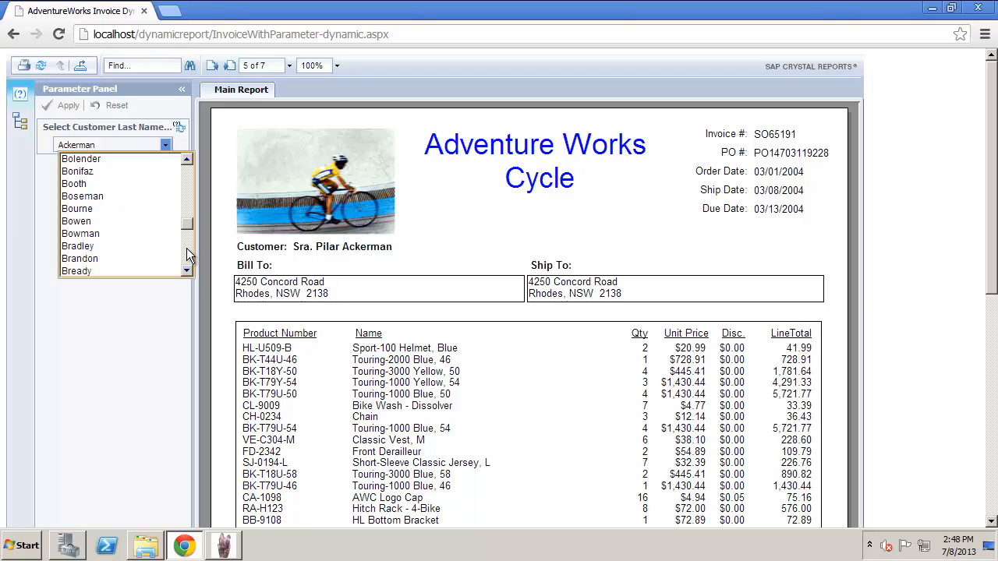
pyautogui.click(83, 246)
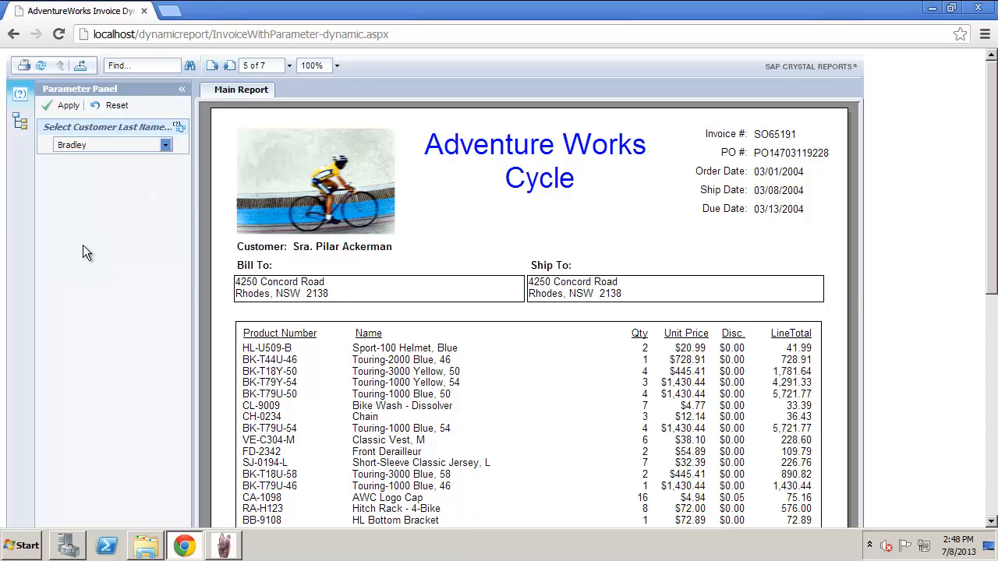
pyautogui.click(64, 105)
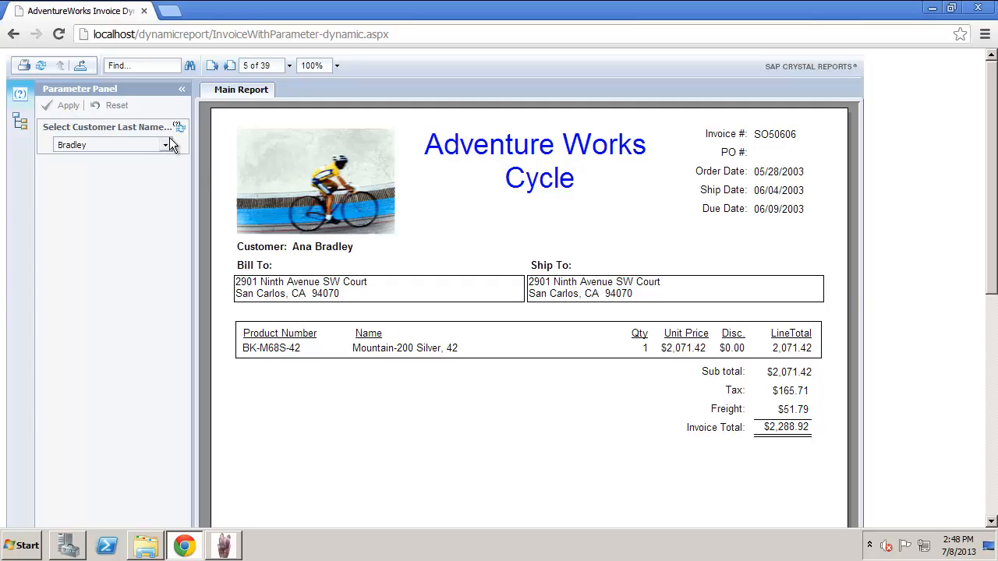
# Step: Choose another customer last name from the list and re-run the report, showing page 4 of 4
pyautogui.click(166, 145)
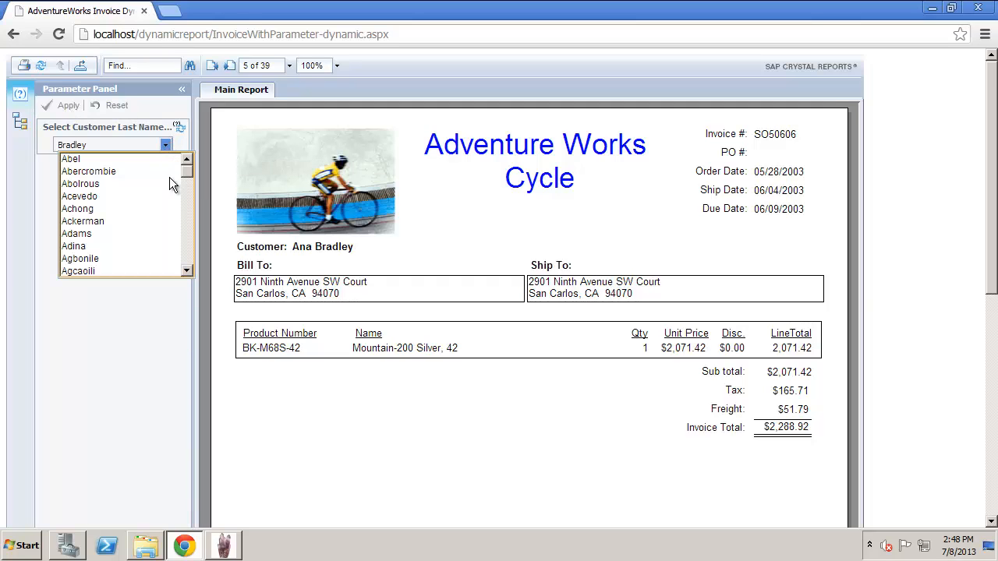
pyautogui.scroll(-15, 182, 240)
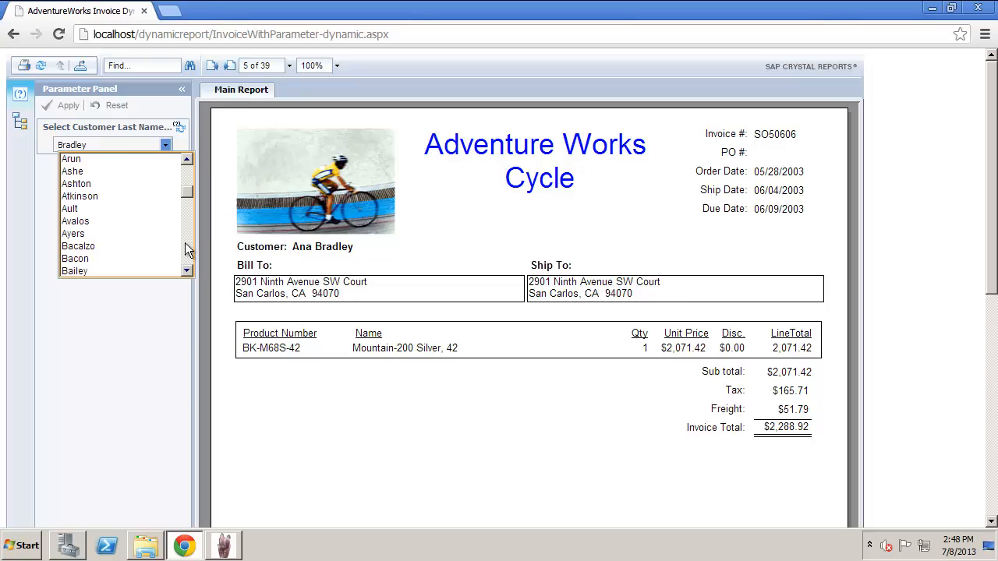
pyautogui.scroll(-15, 184, 243)
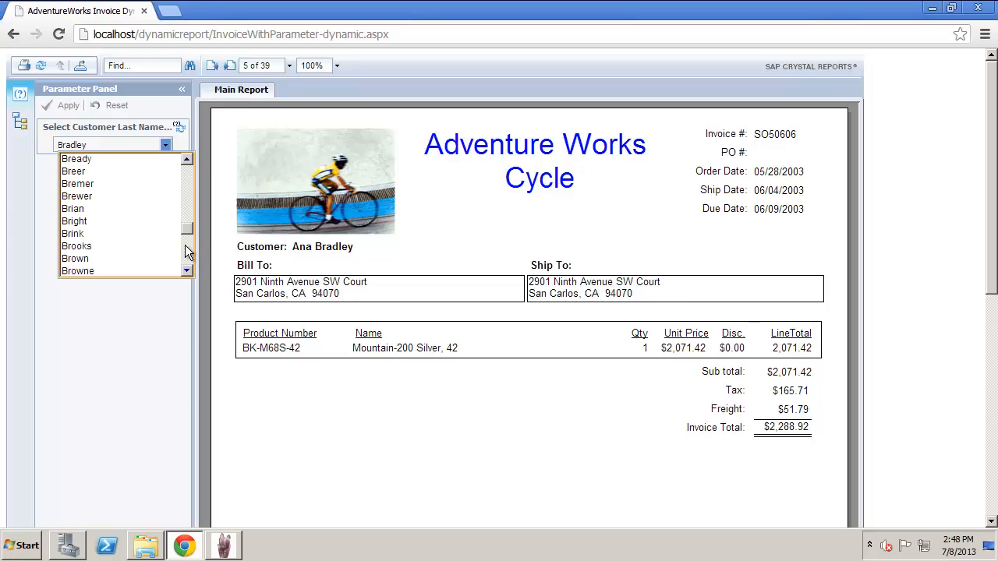
pyautogui.scroll(-7, 186, 250)
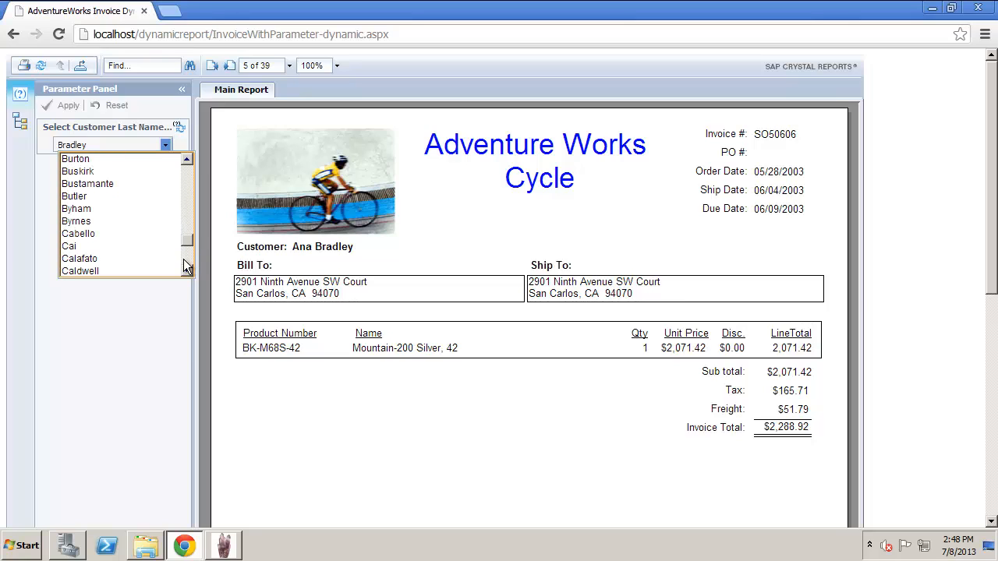
pyautogui.click(89, 271)
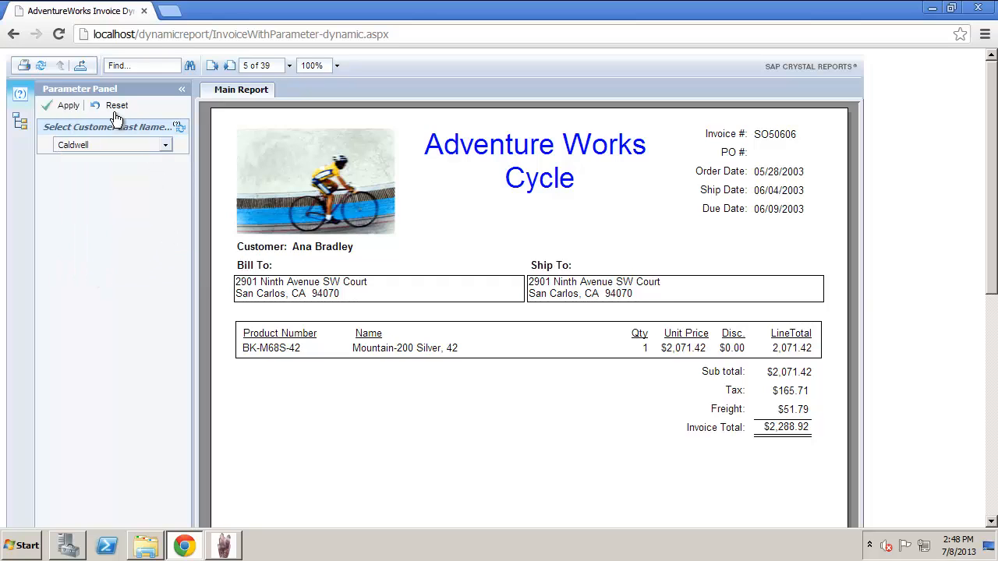
pyautogui.click(66, 113)
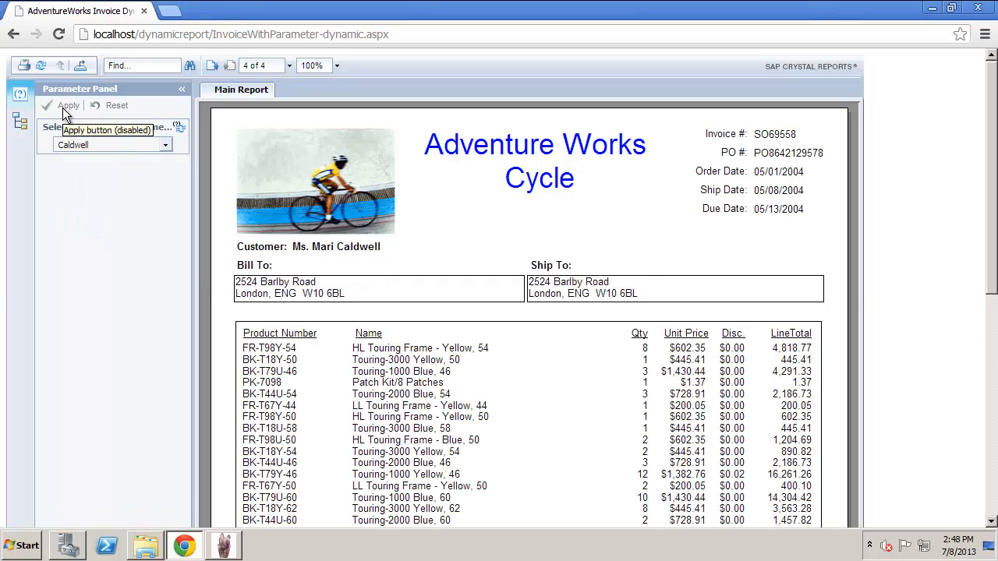